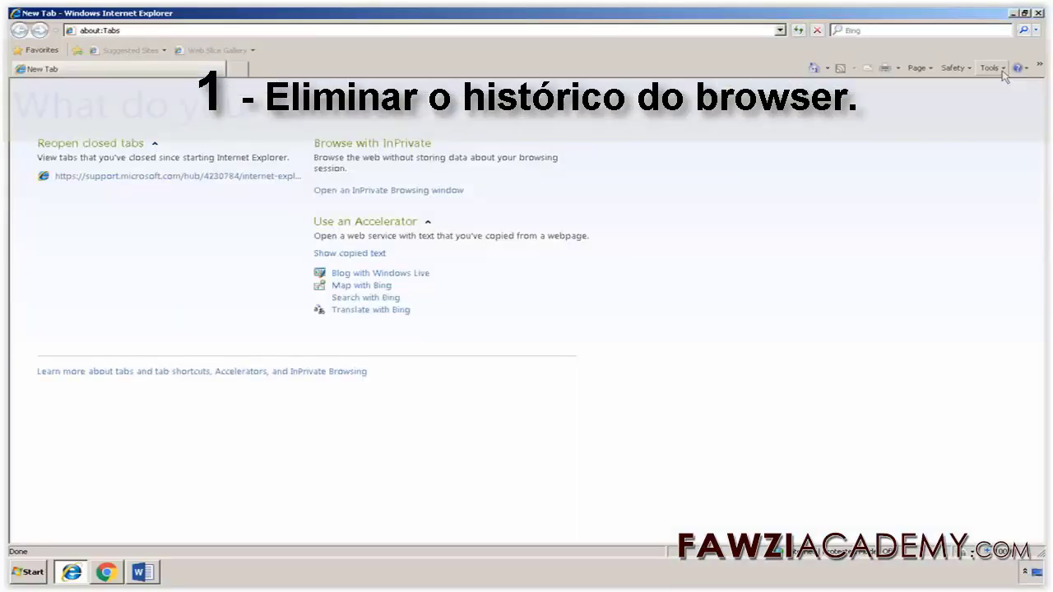
Delete Internet Explorer's browsing history, also including form data, passwords and InPrivate Filtering data.
key("alt")
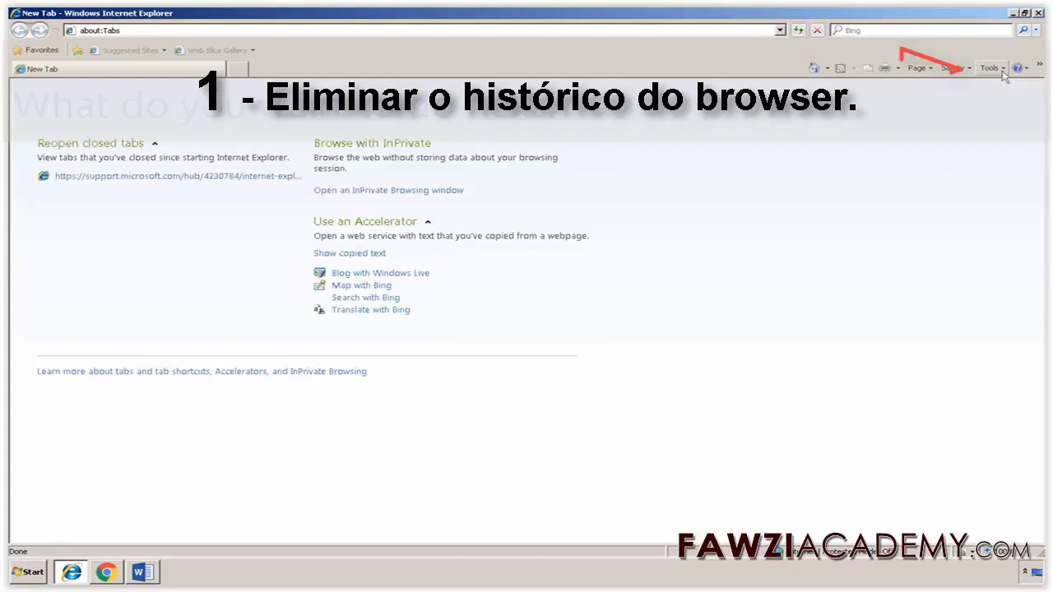
left_click(1000, 70)
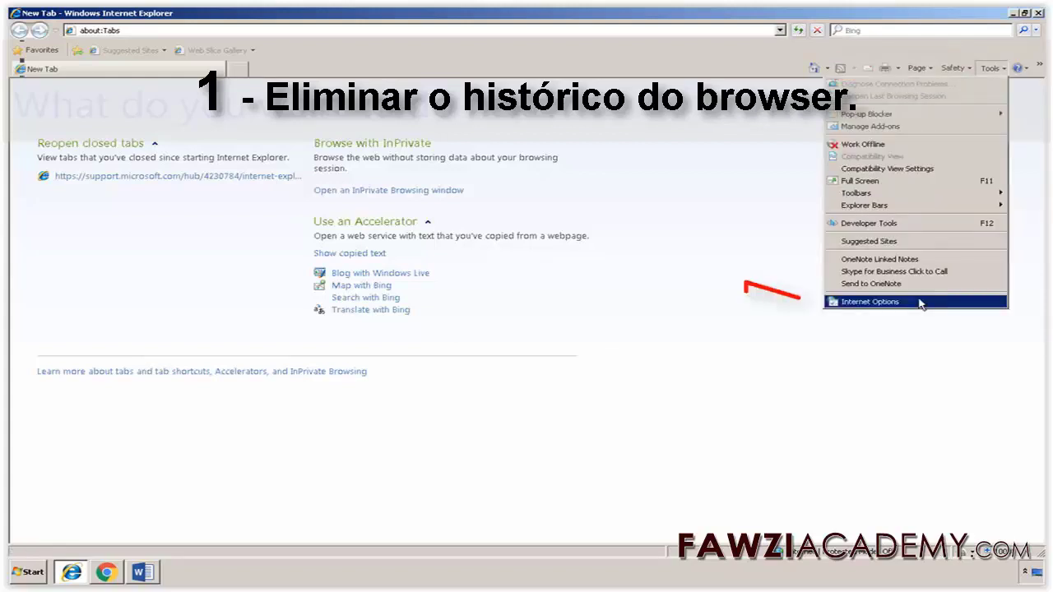
left_click(919, 302)
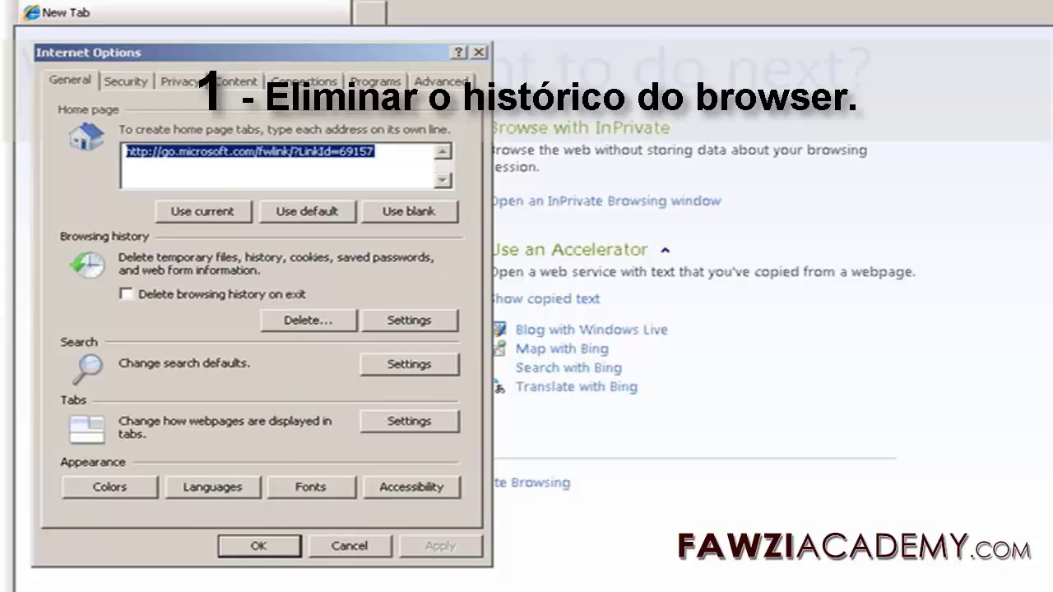
left_click(309, 320)
left_click(56, 324)
left_click(56, 374)
left_click(56, 424)
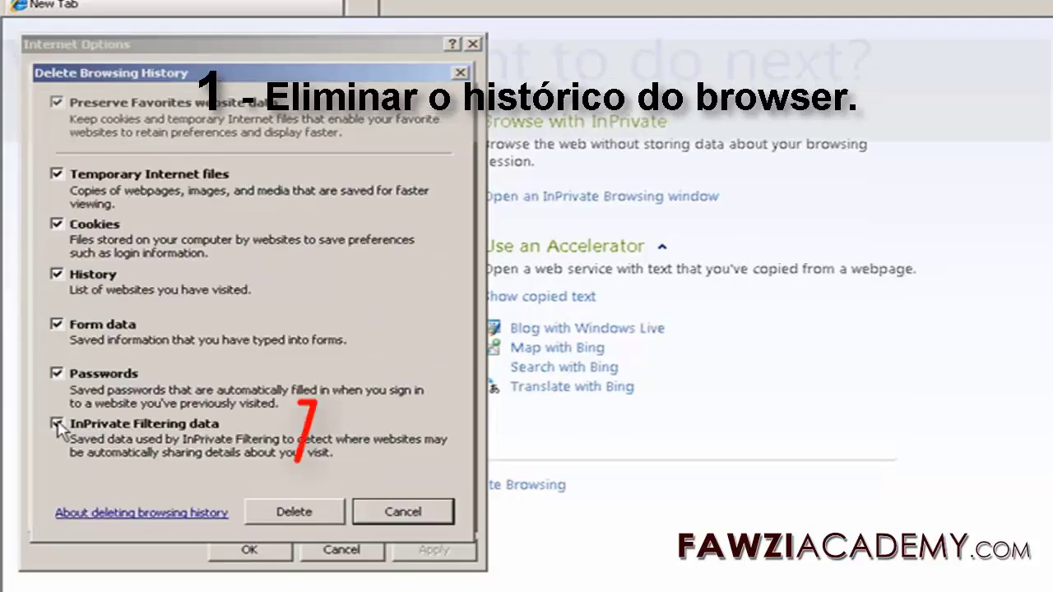
left_click(308, 514)
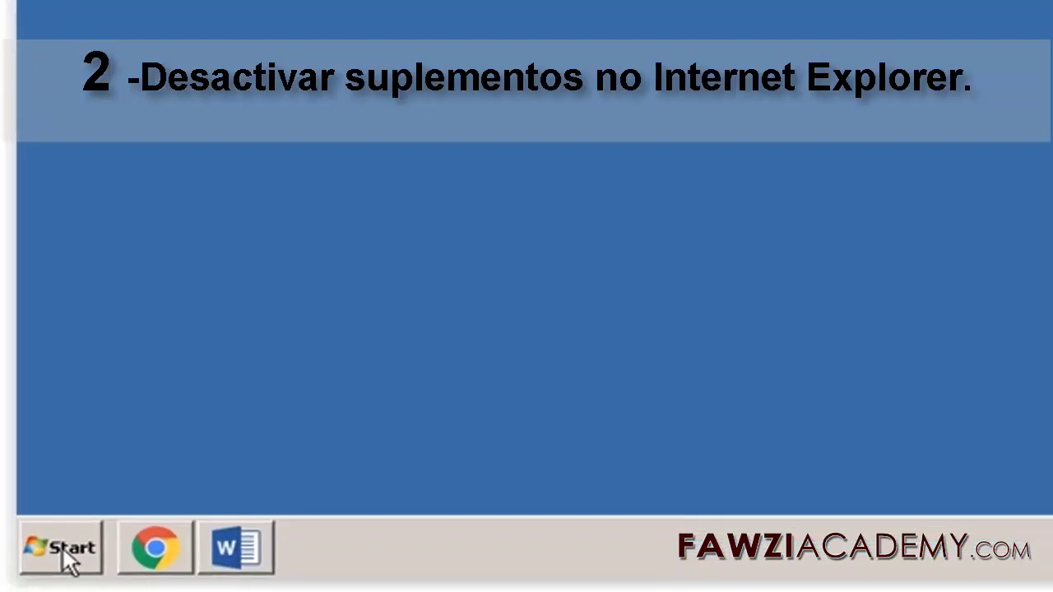
Launch Internet Explorer (No Add-ons) from the System Tools in Accessories.
left_click(62, 551)
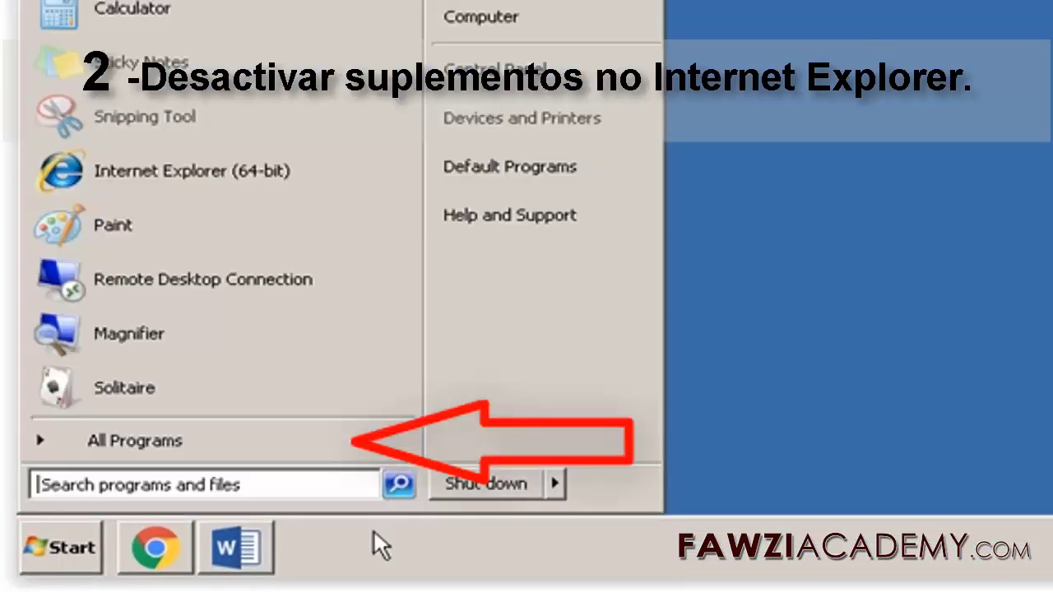
left_click(135, 440)
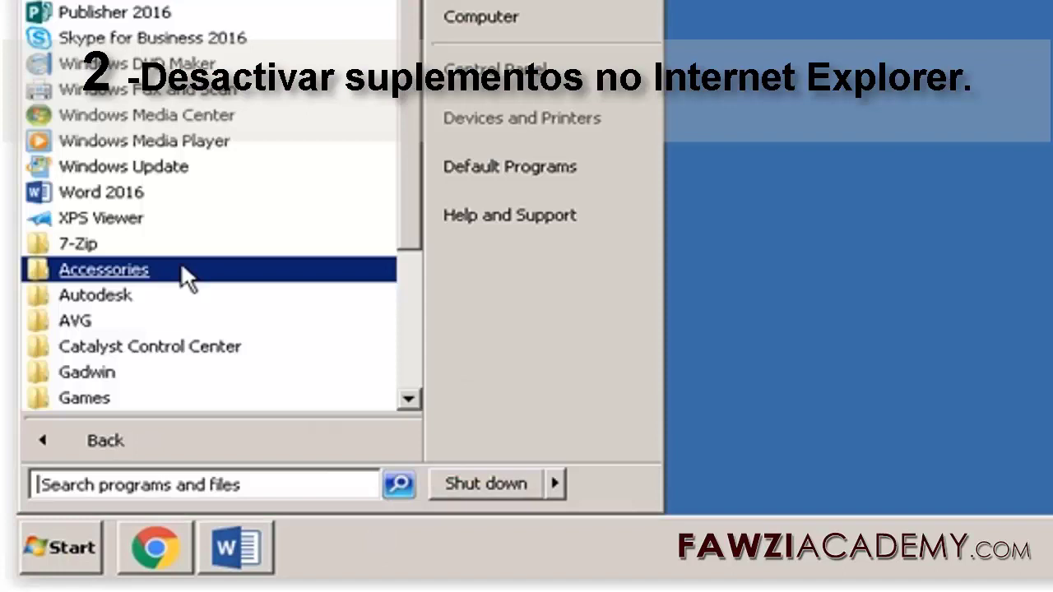
left_click(182, 268)
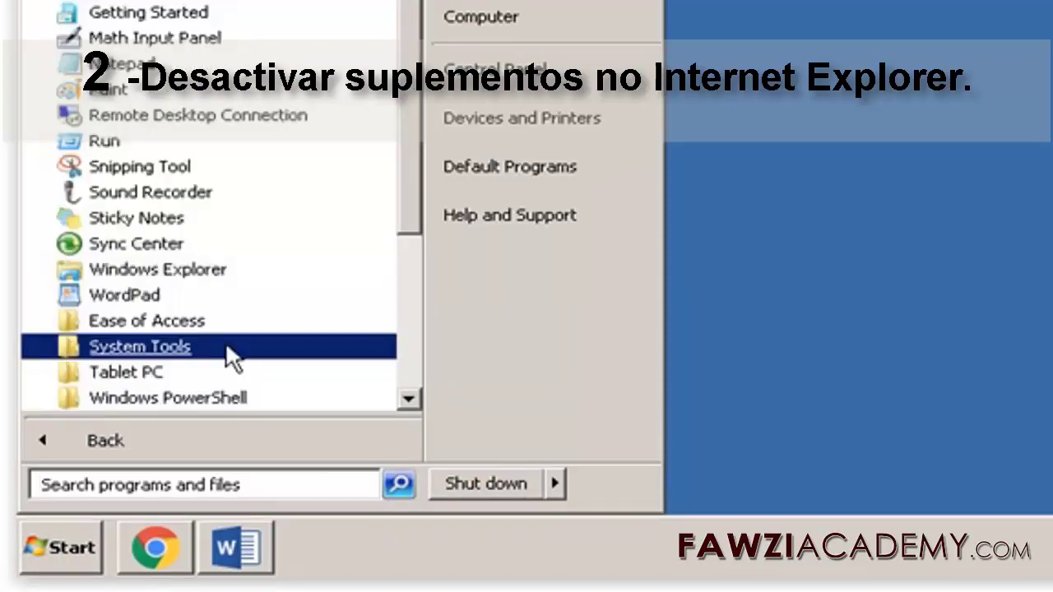
left_click(228, 347)
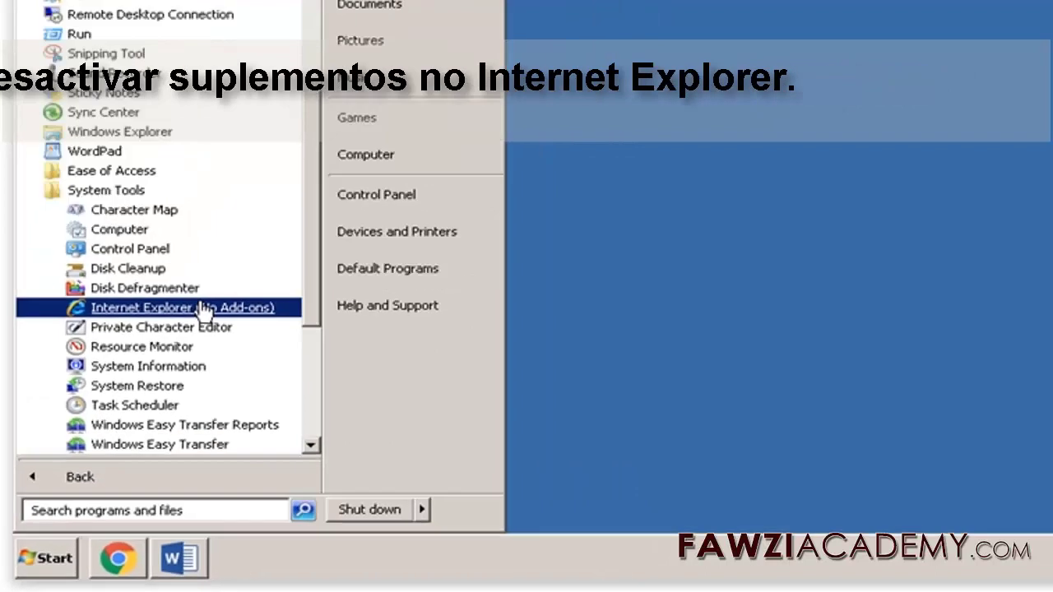
left_click(267, 221)
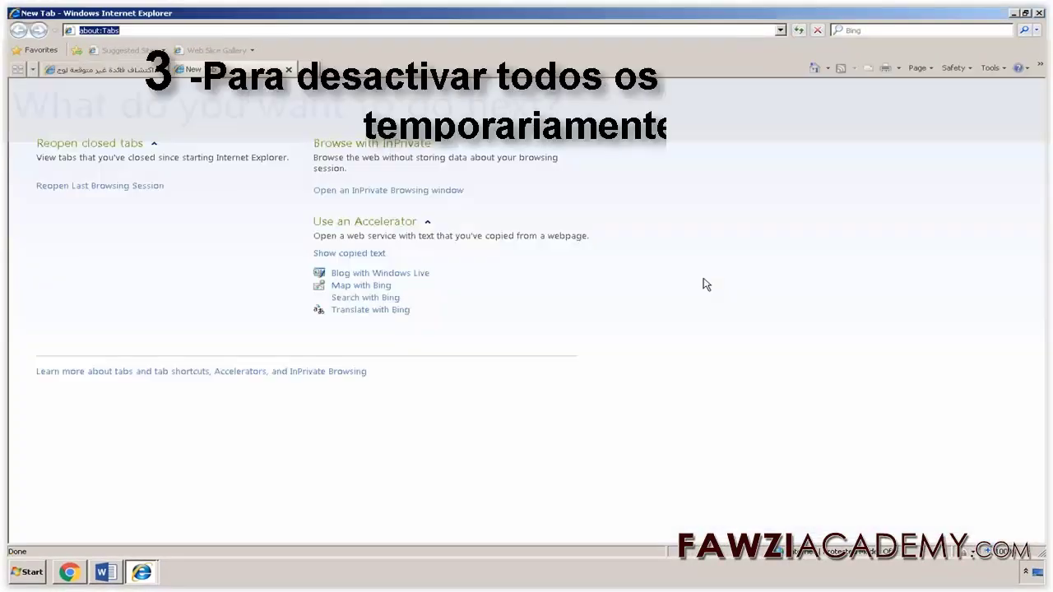
Examine the detailed information of the Office Document Cache Handler add-on in Manage Add-ons.
left_click(991, 67)
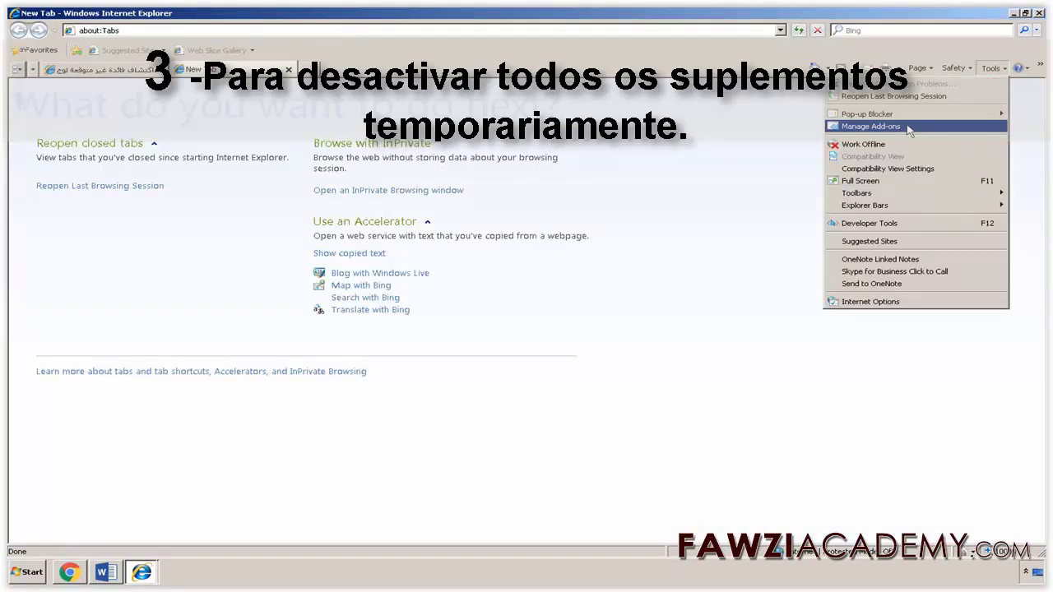
left_click(905, 127)
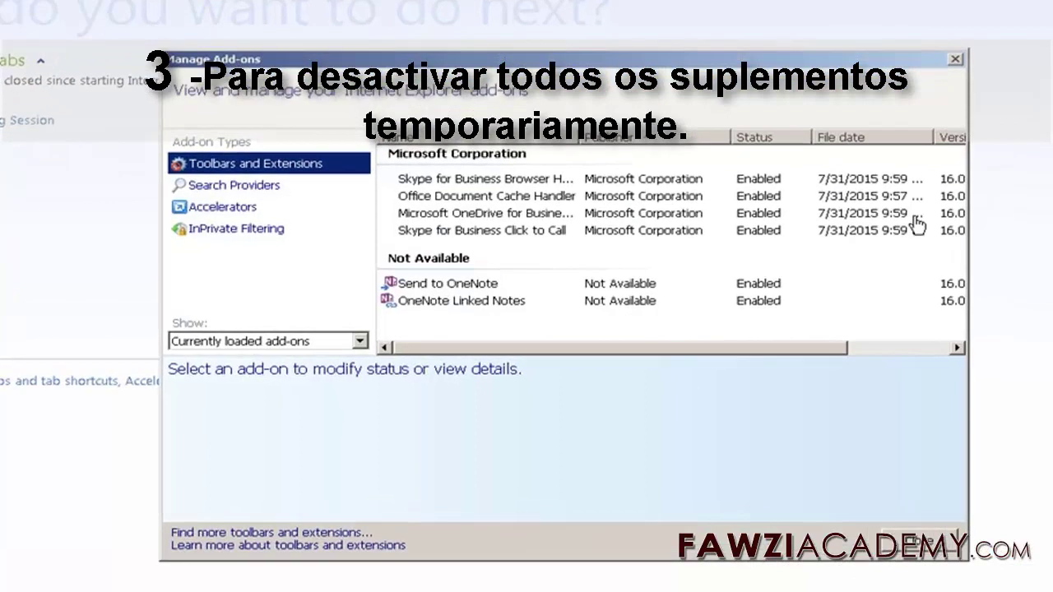
left_click(477, 197)
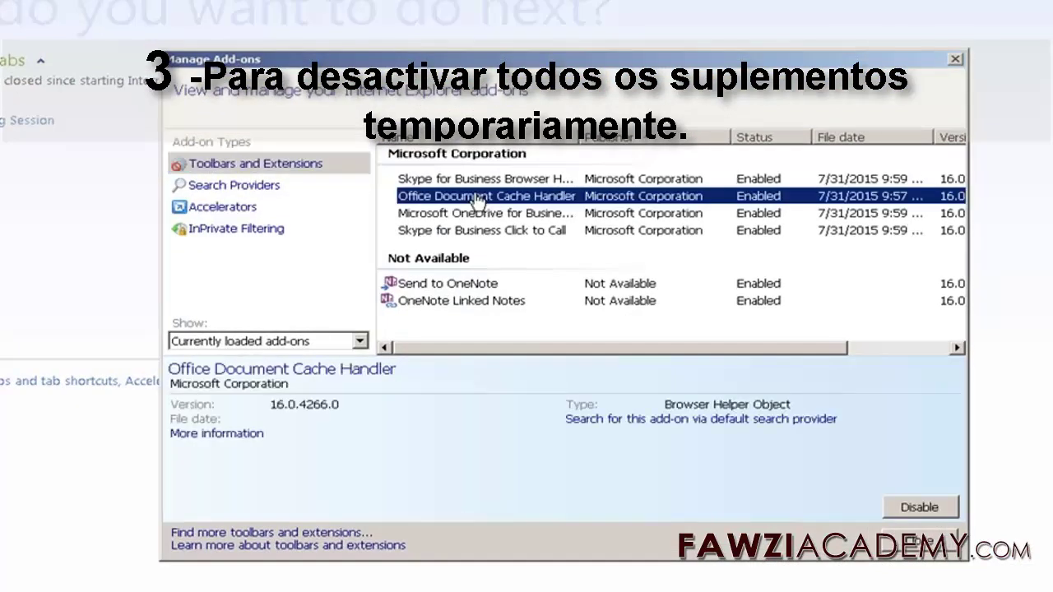
right_click(477, 201)
left_click(536, 295)
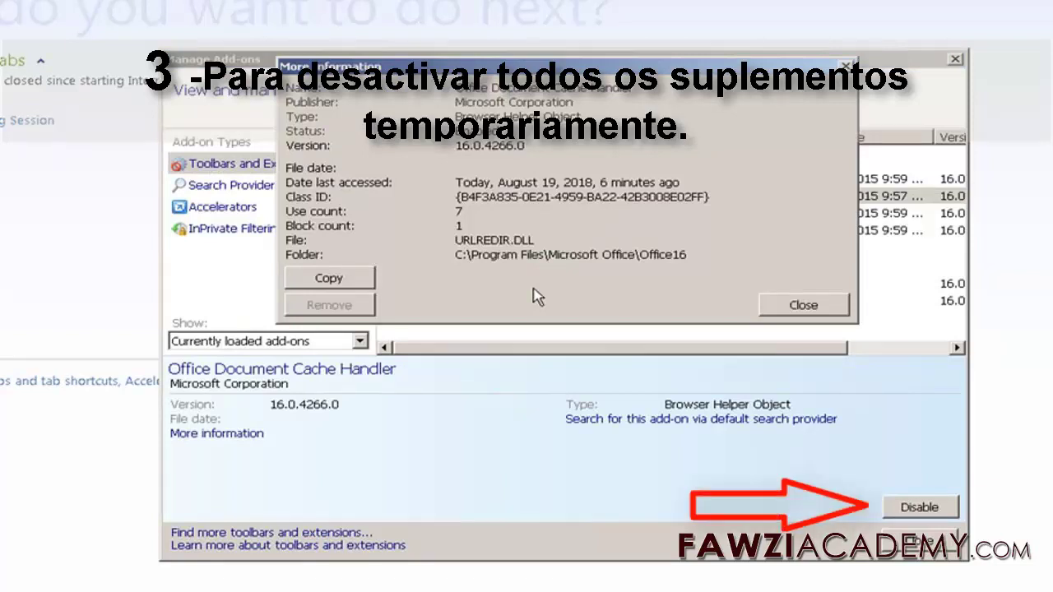
key("Escape")
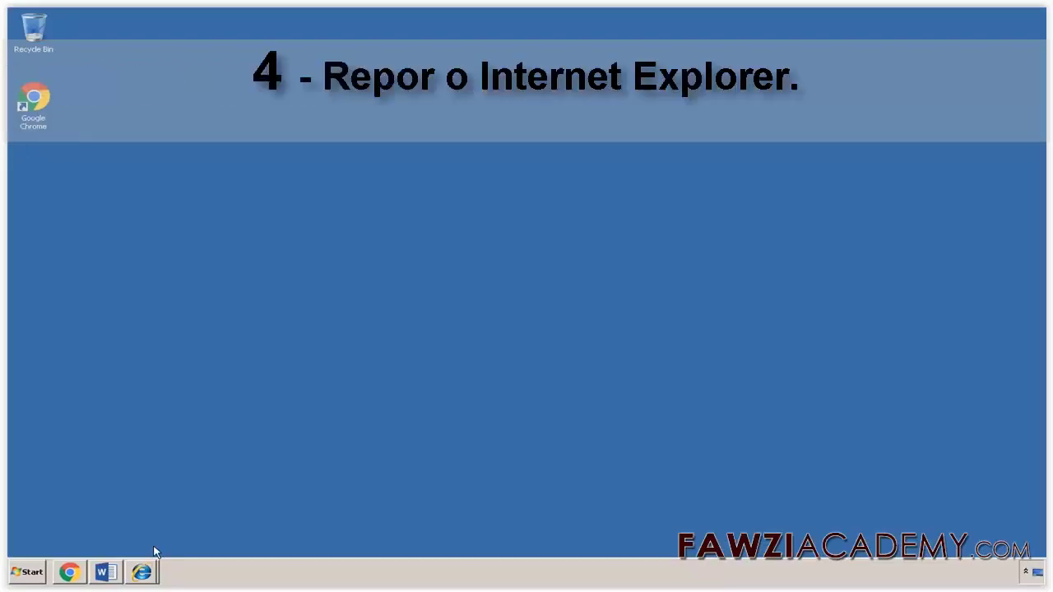
Reset all Internet Explorer settings to their defaults, keeping personal settings, through the advanced Internet Options.
left_click(142, 572)
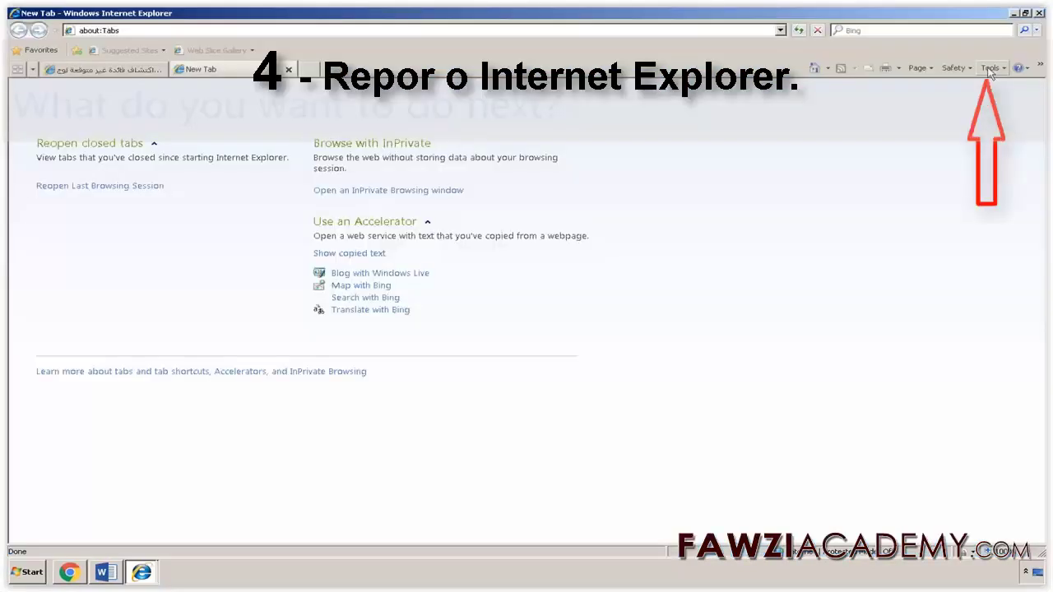
left_click(989, 71)
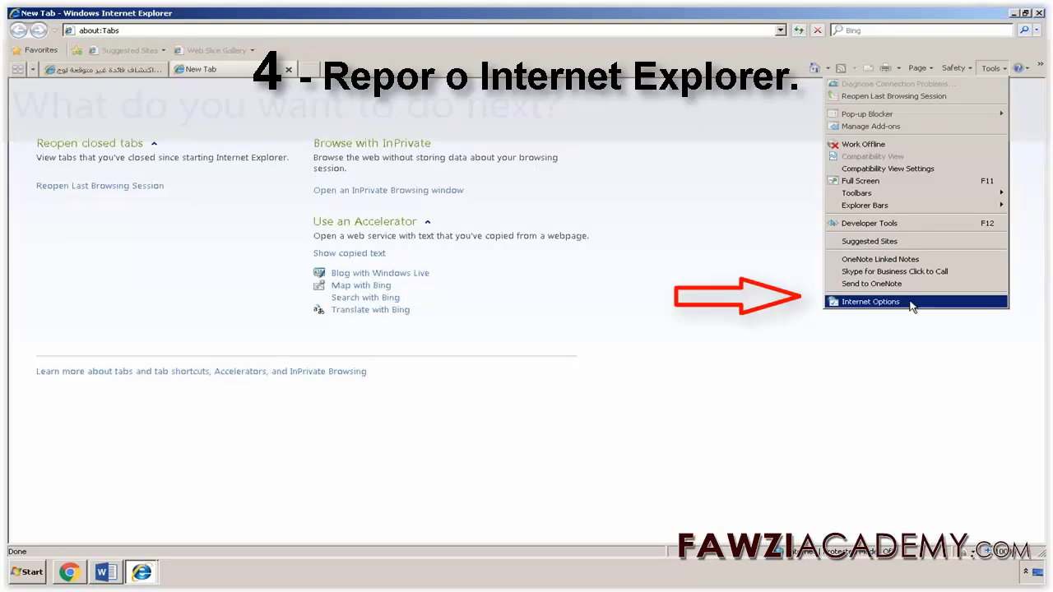
left_click(911, 303)
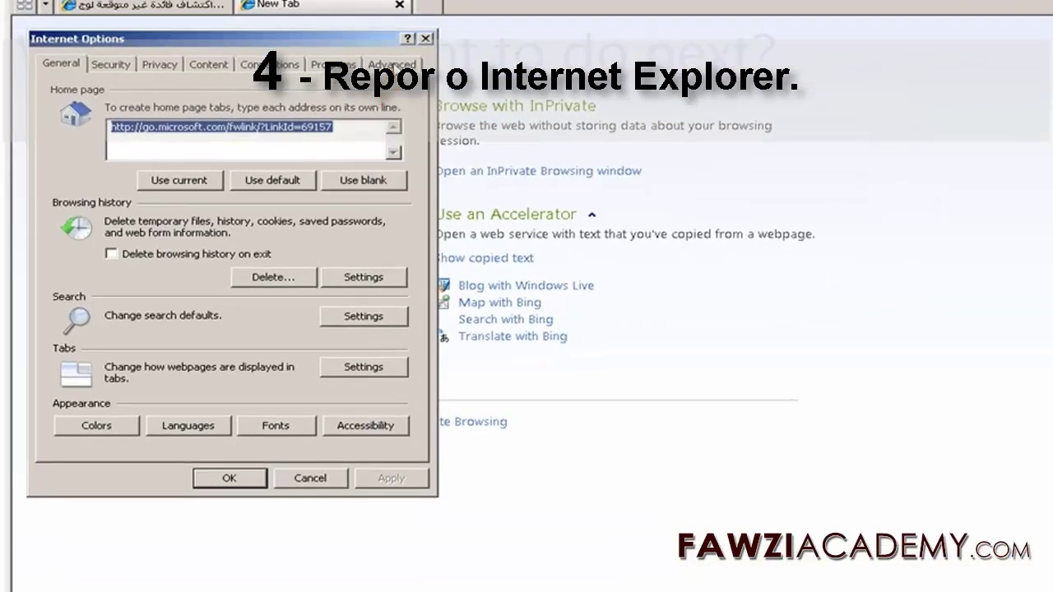
left_click(392, 64)
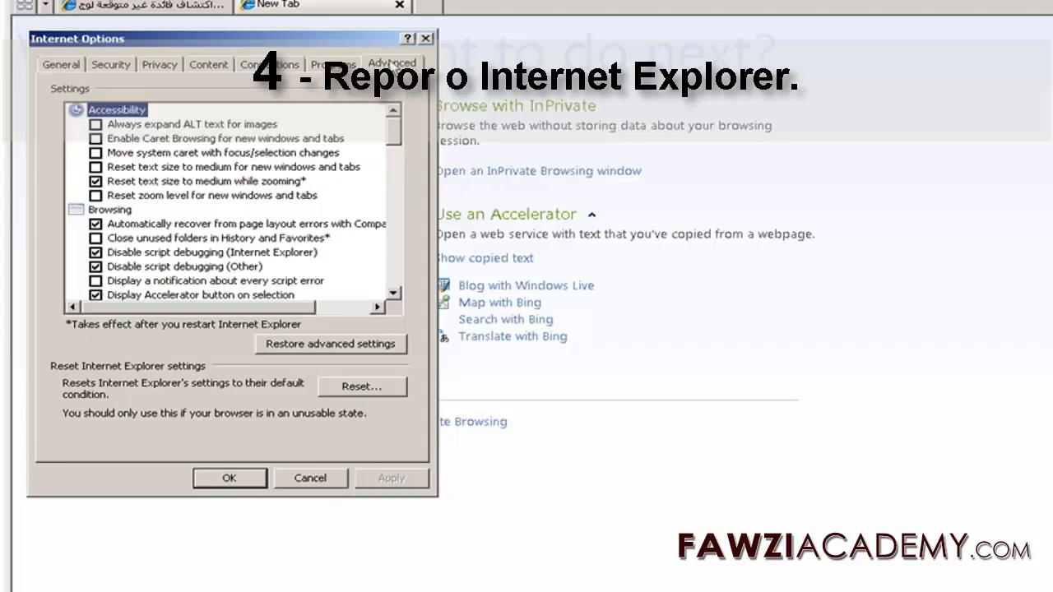
left_click(372, 390)
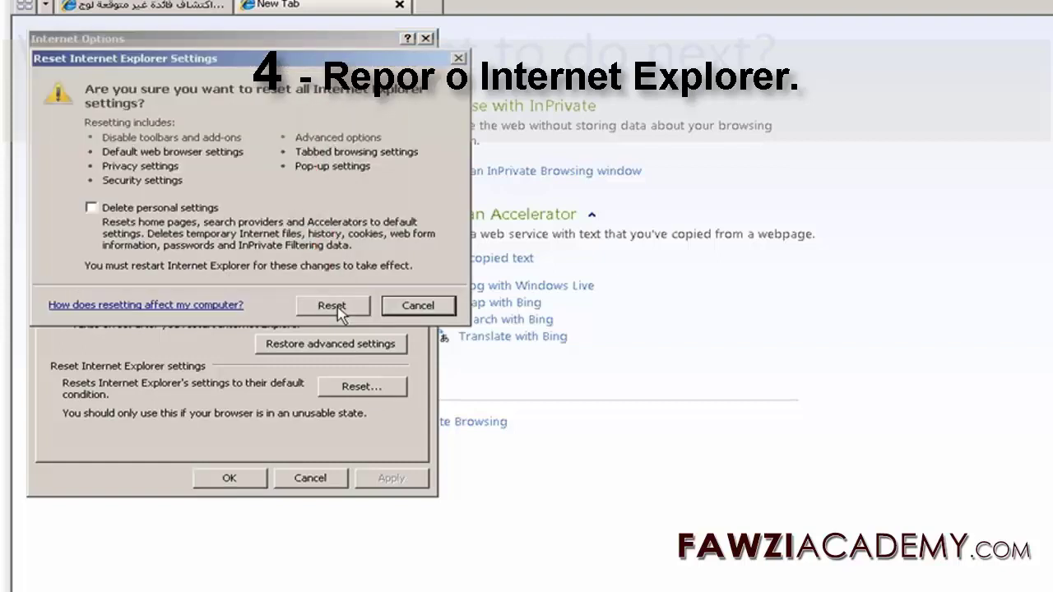
left_click(338, 310)
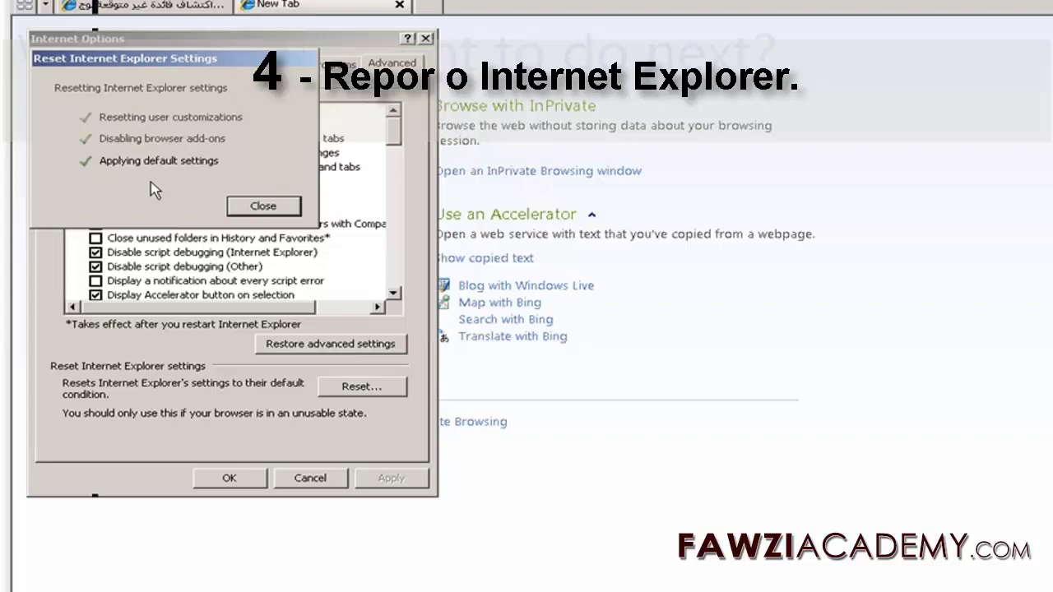
left_click(263, 206)
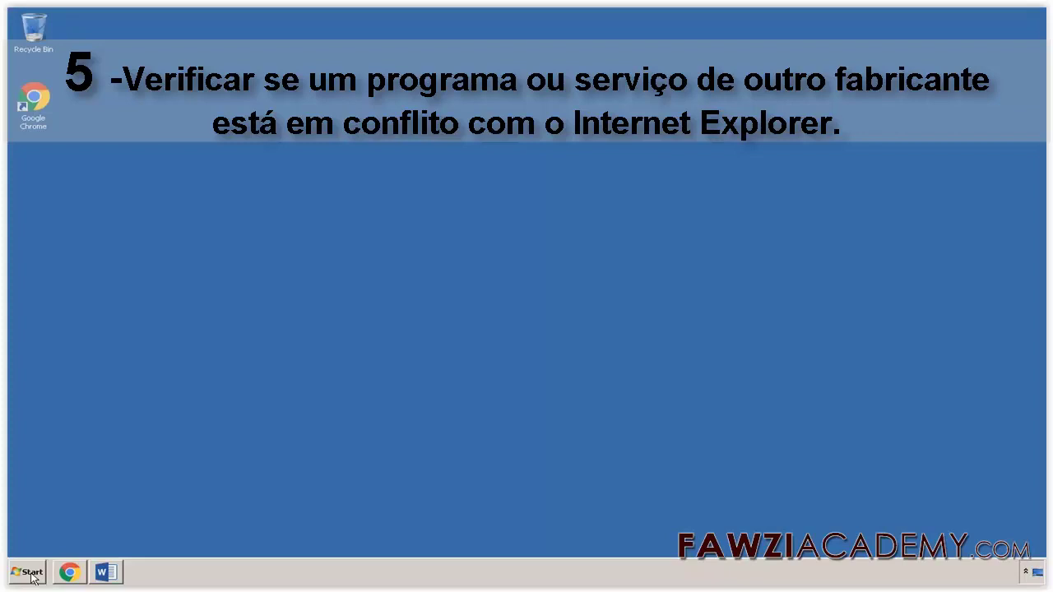
Find msconfig and run it as administrator.
left_click(33, 579)
type("msconfig")
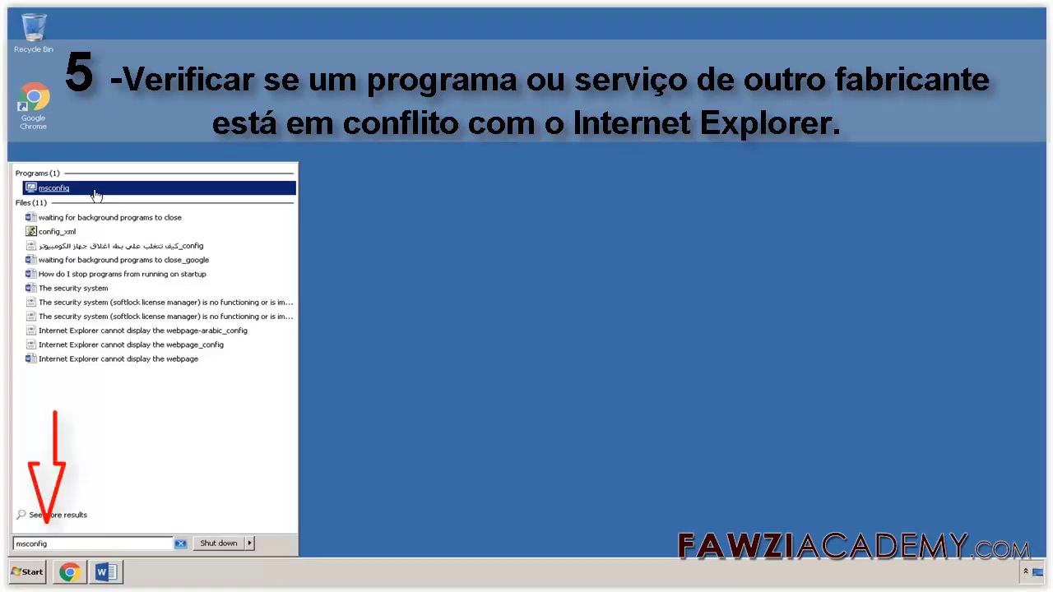
right_click(86, 188)
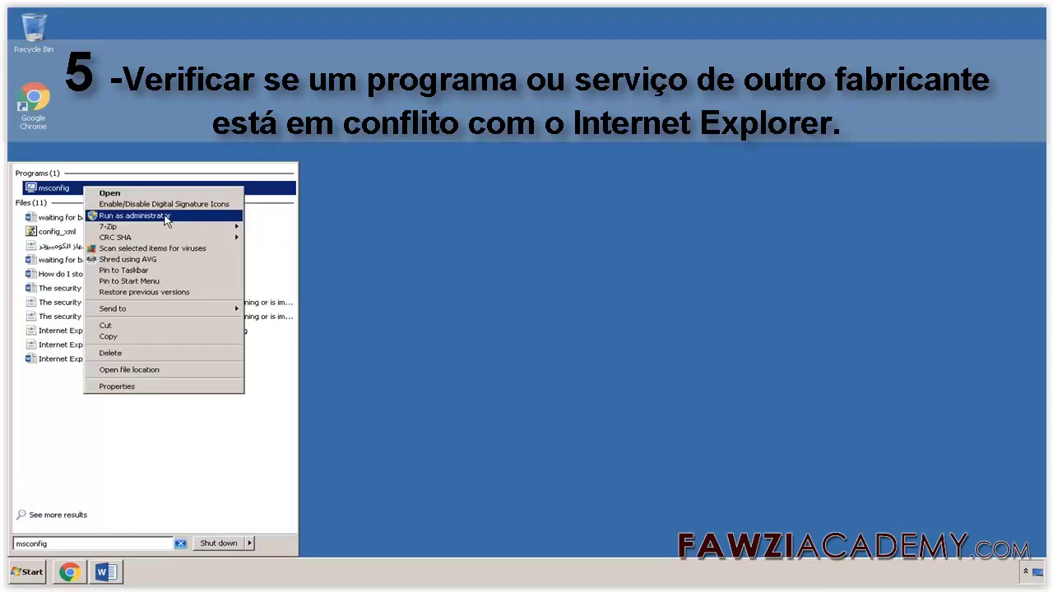
left_click(166, 217)
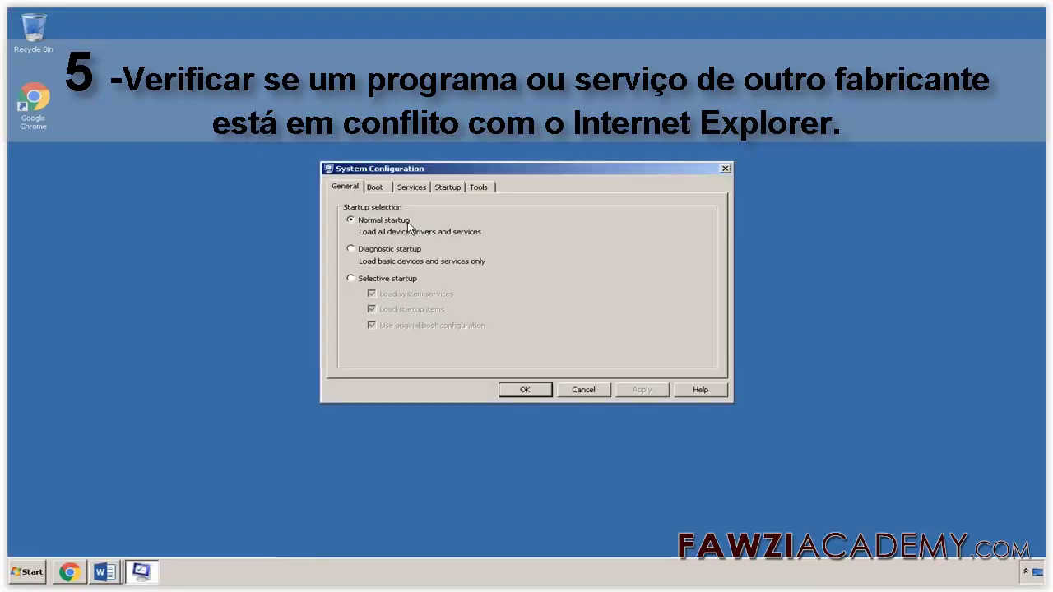
Disable all services except Microsoft's, which are hidden from the list, and disable all startup items in System Configuration.
left_click(411, 188)
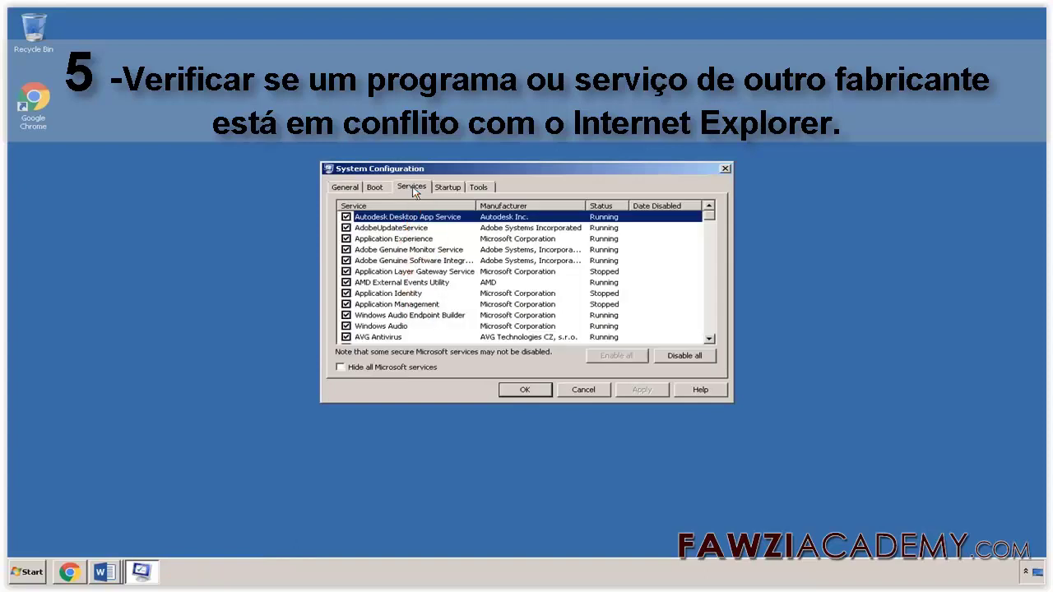
left_click(341, 367)
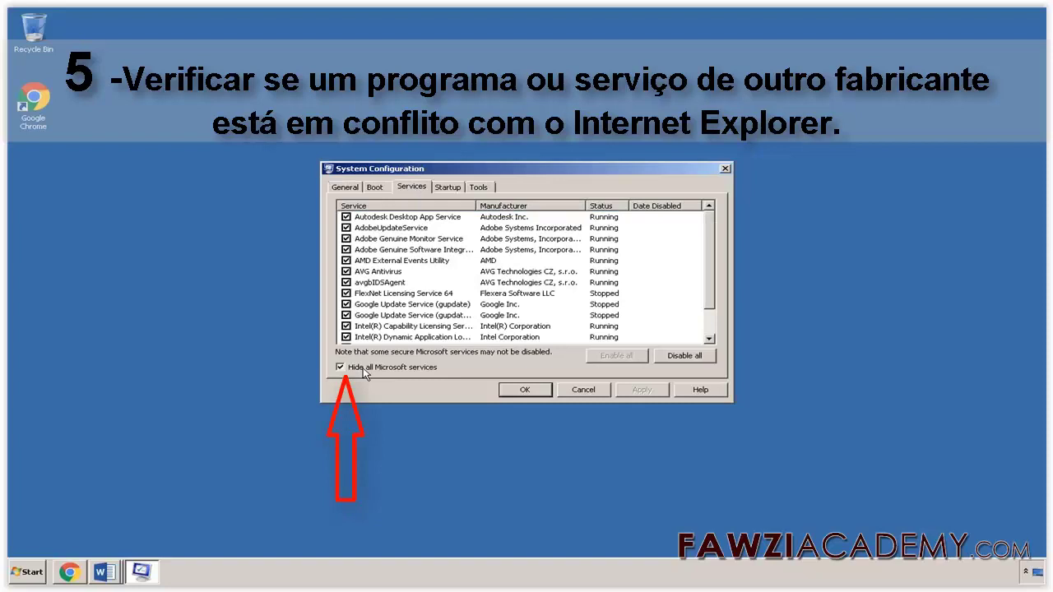
left_click(685, 356)
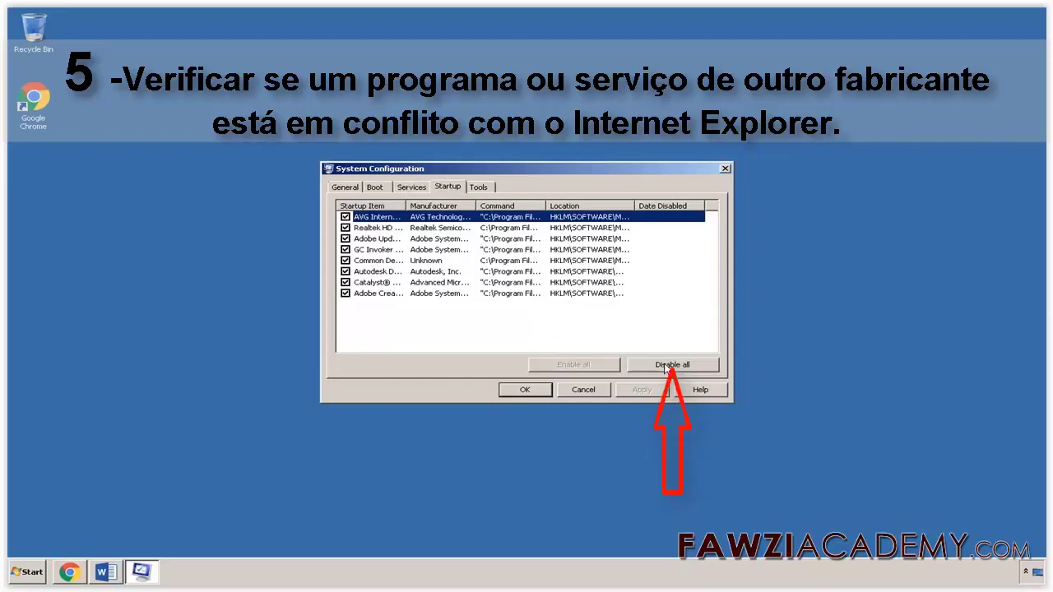
left_click(667, 366)
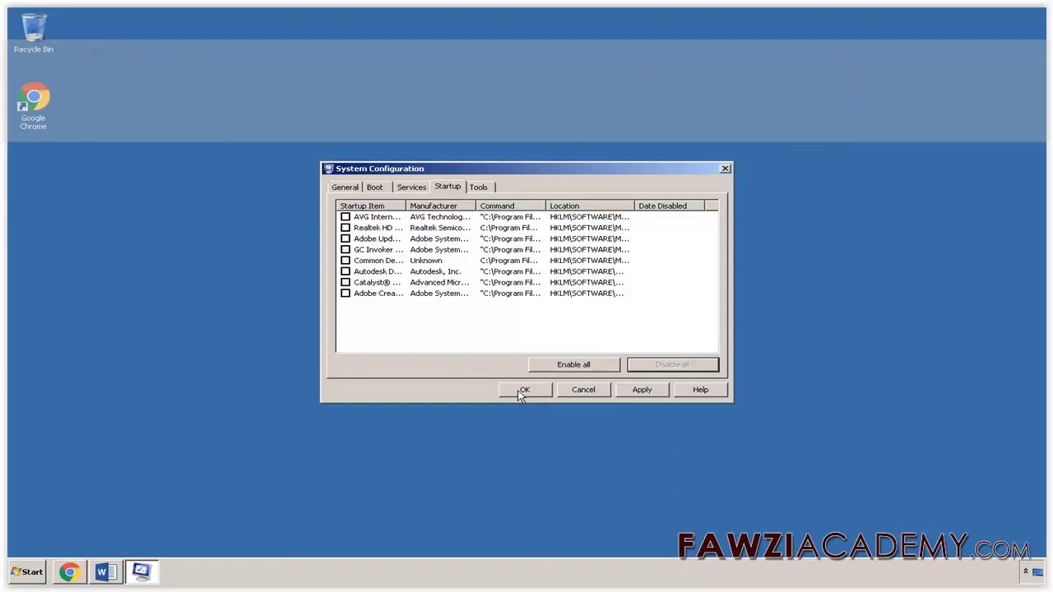
left_click(522, 391)
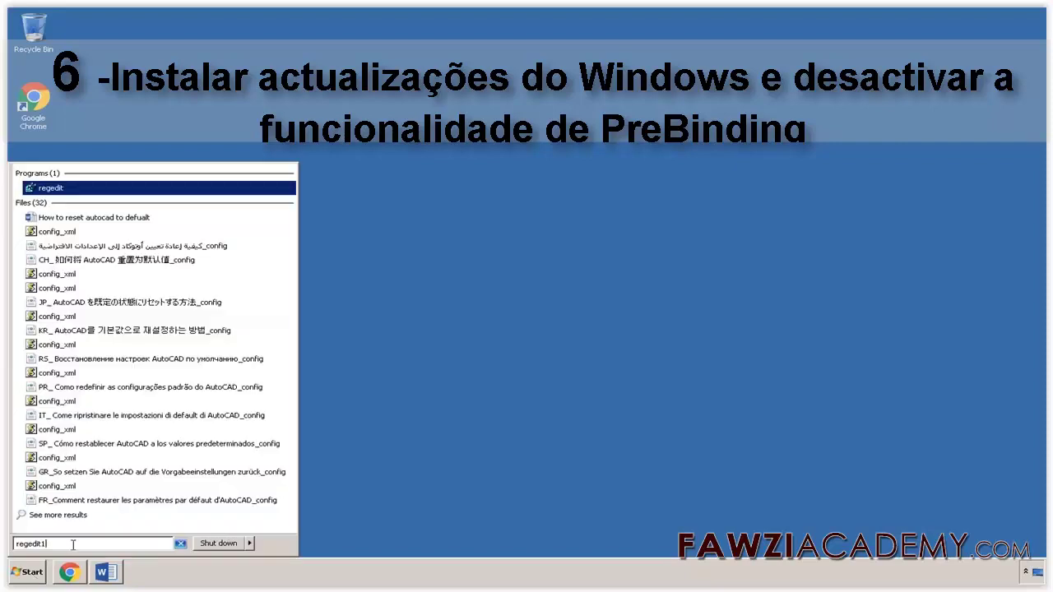
Run regedit as administrator and open the key HKEY_CURRENT_USER\Software\Microsoft\Internet Explorer\Main.
right_click(109, 189)
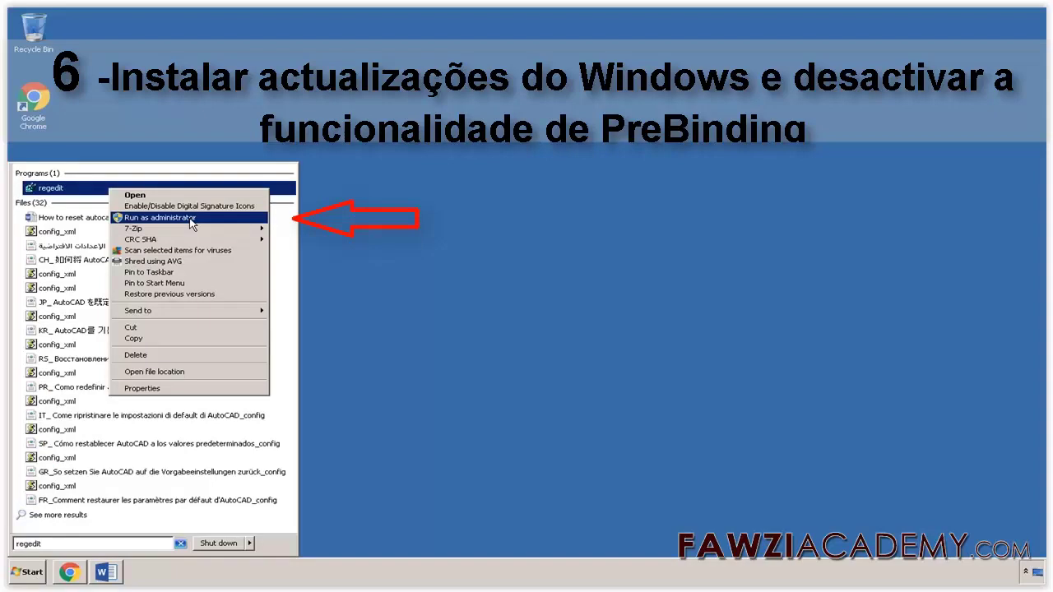
left_click(165, 218)
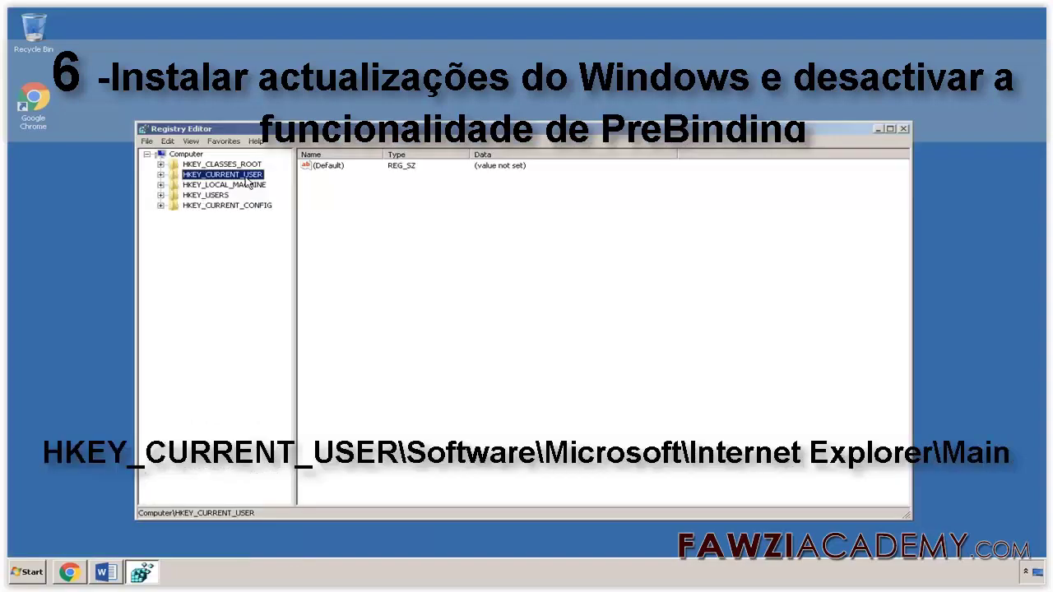
double_click(246, 175)
left_click(213, 279)
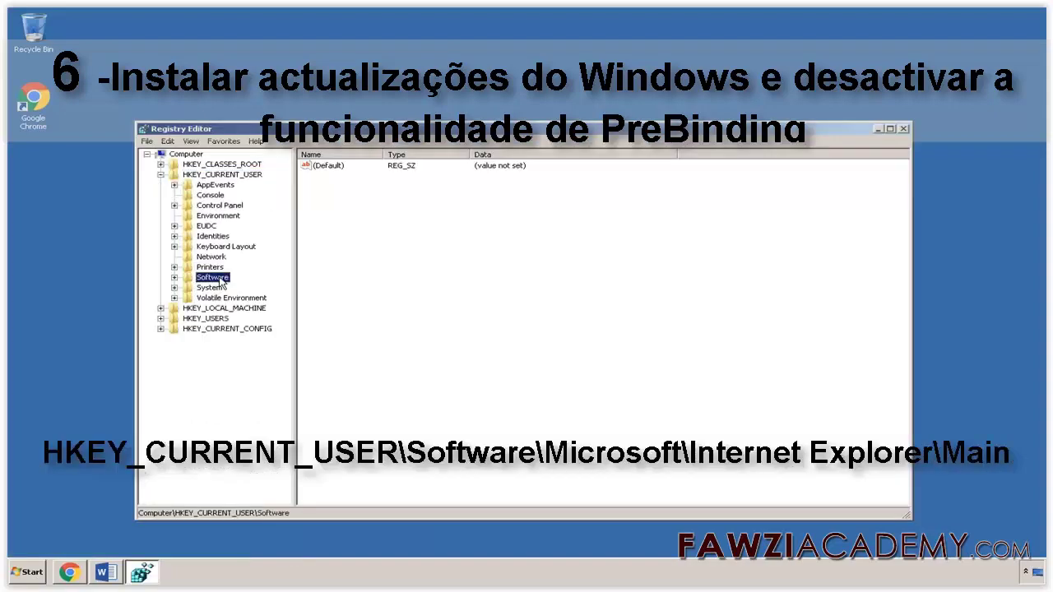
double_click(212, 278)
left_click(226, 401)
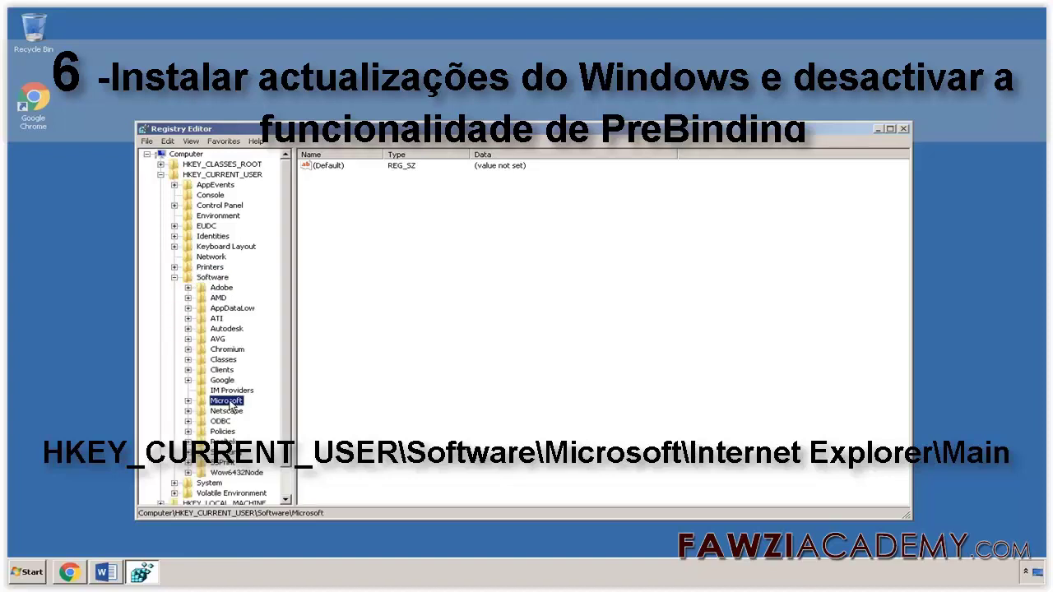
double_click(226, 400)
left_click(239, 340)
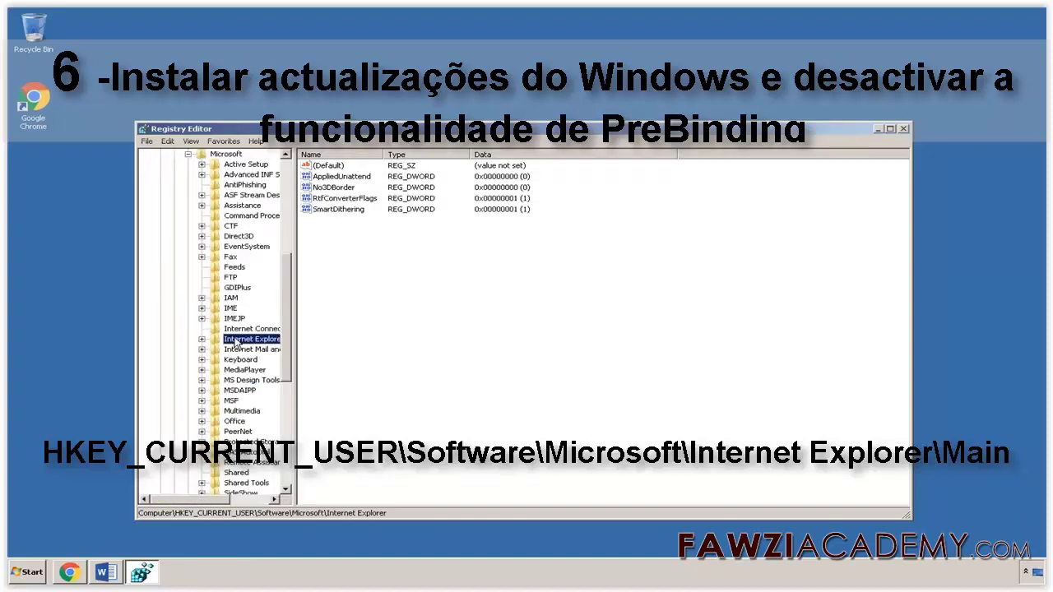
double_click(239, 339)
left_click(246, 401)
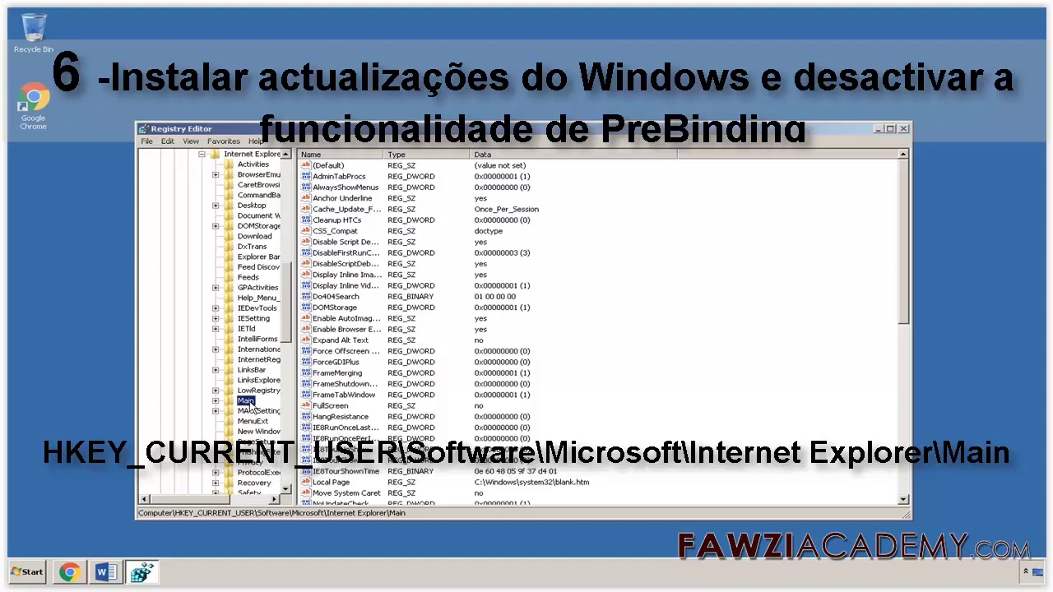
Create a DWORD (32-bit) value named EnablePrebinding in the Main key and open it for modification.
scroll(251, 408, "down", 1)
left_click(168, 141)
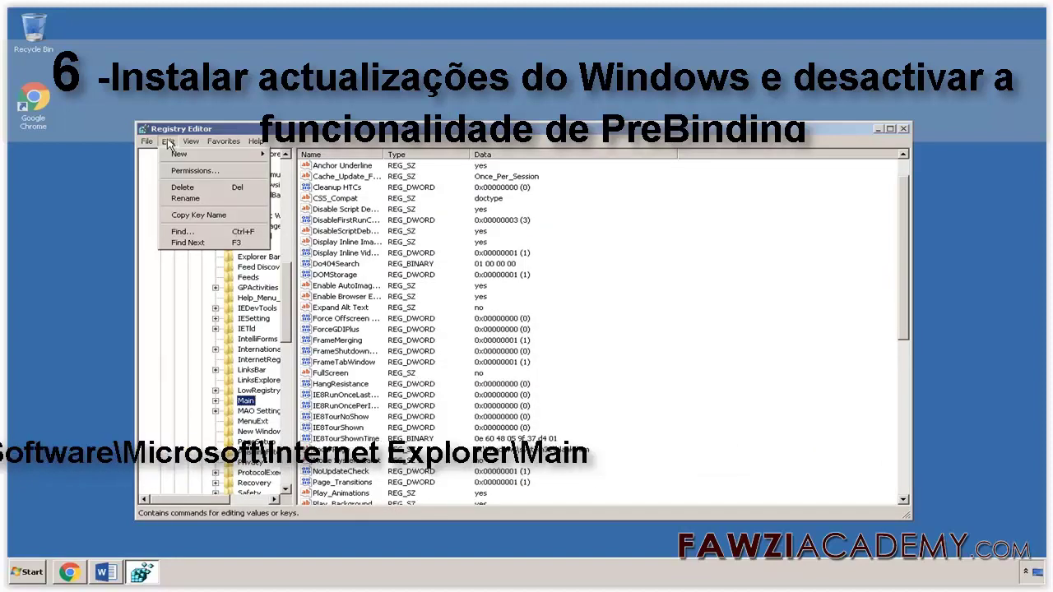
mouse_move(206, 154)
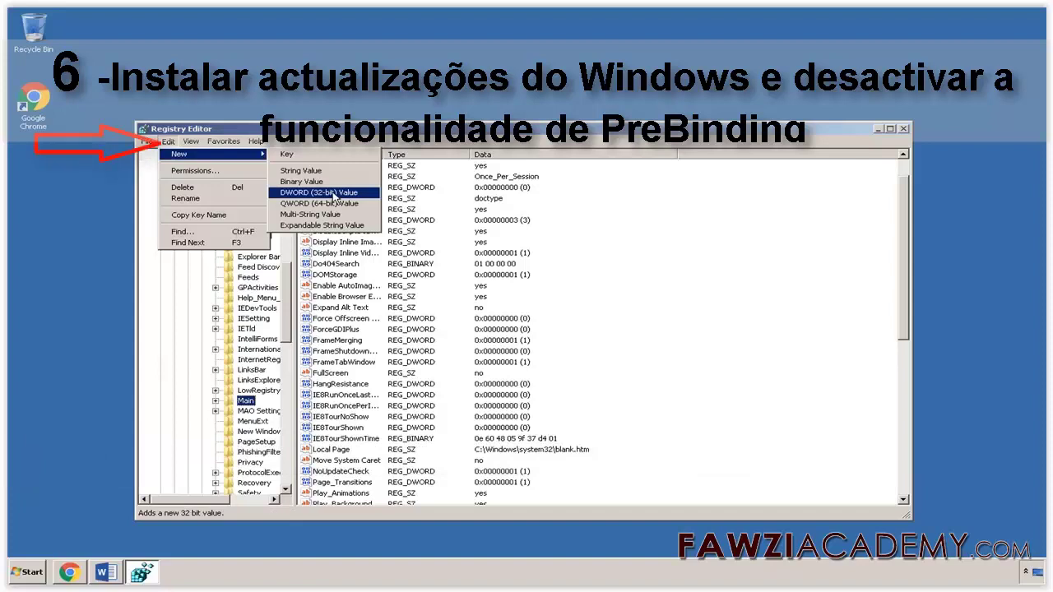
left_click(334, 193)
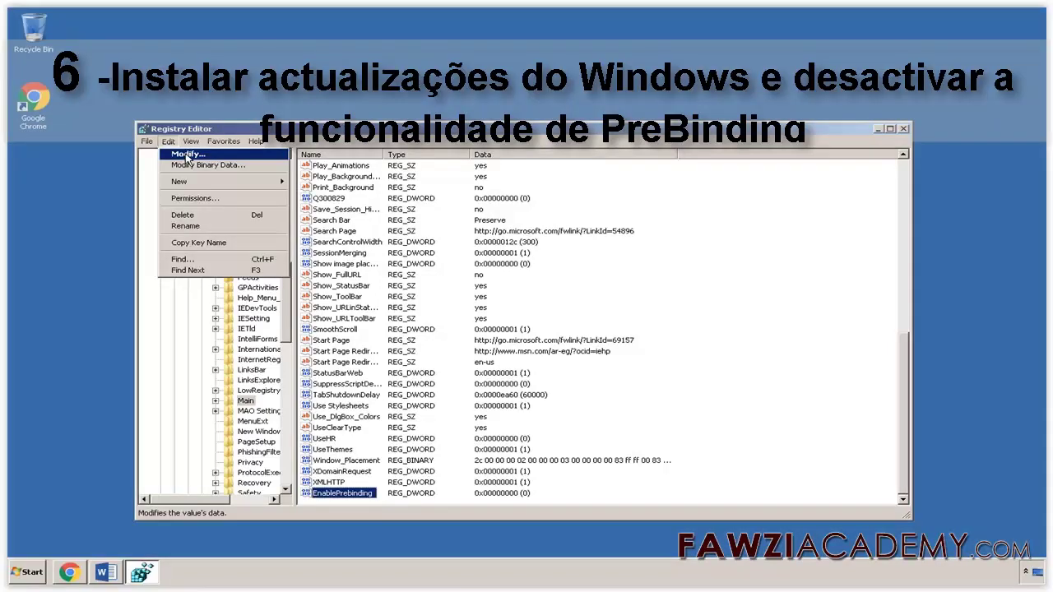
left_click(186, 155)
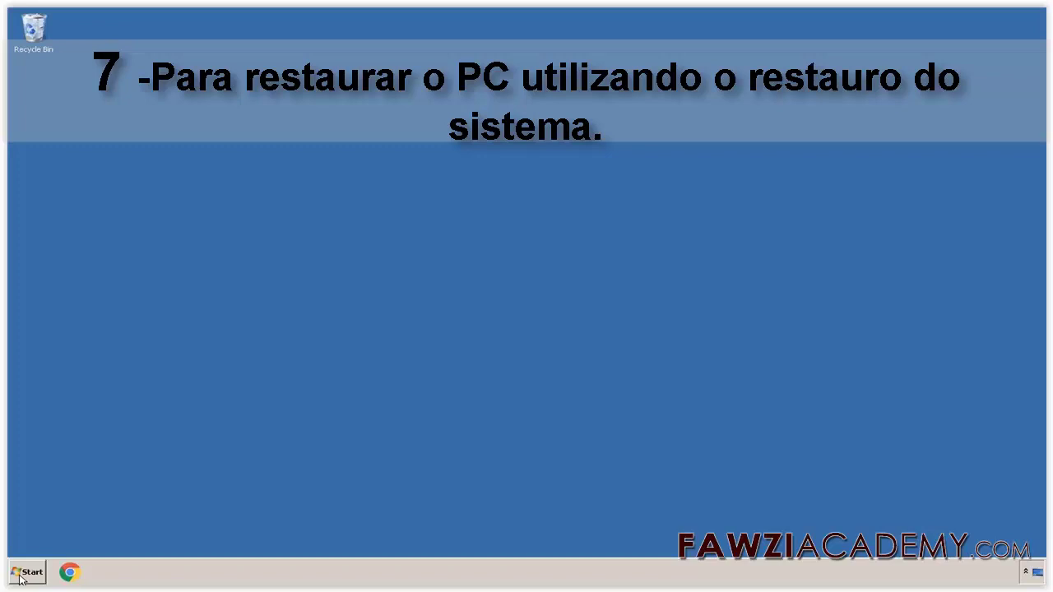
Search for "restore" and run System Restore as administrator.
left_click(21, 578)
type("restore")
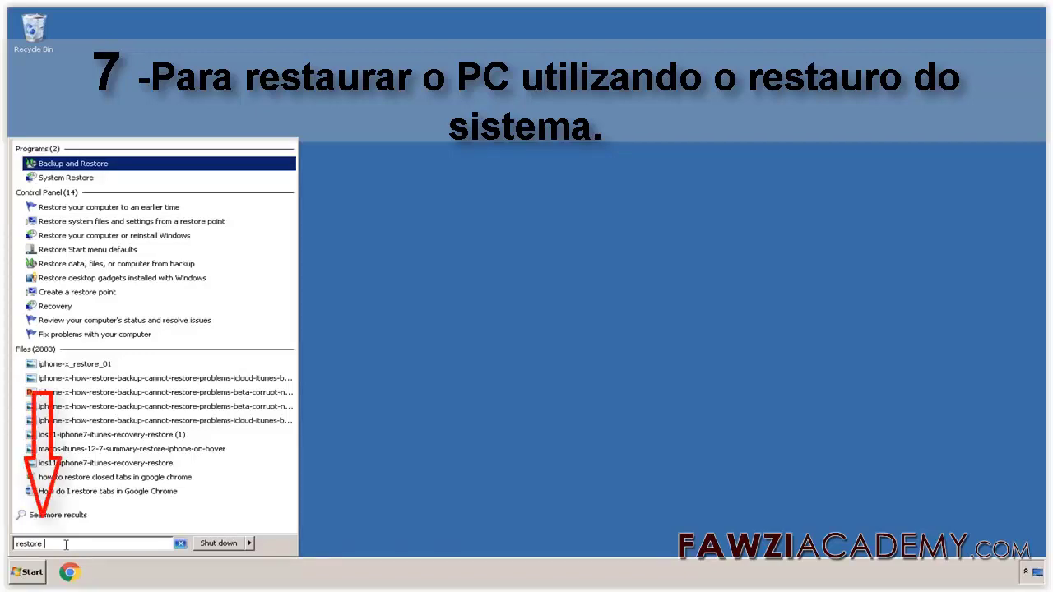
right_click(95, 177)
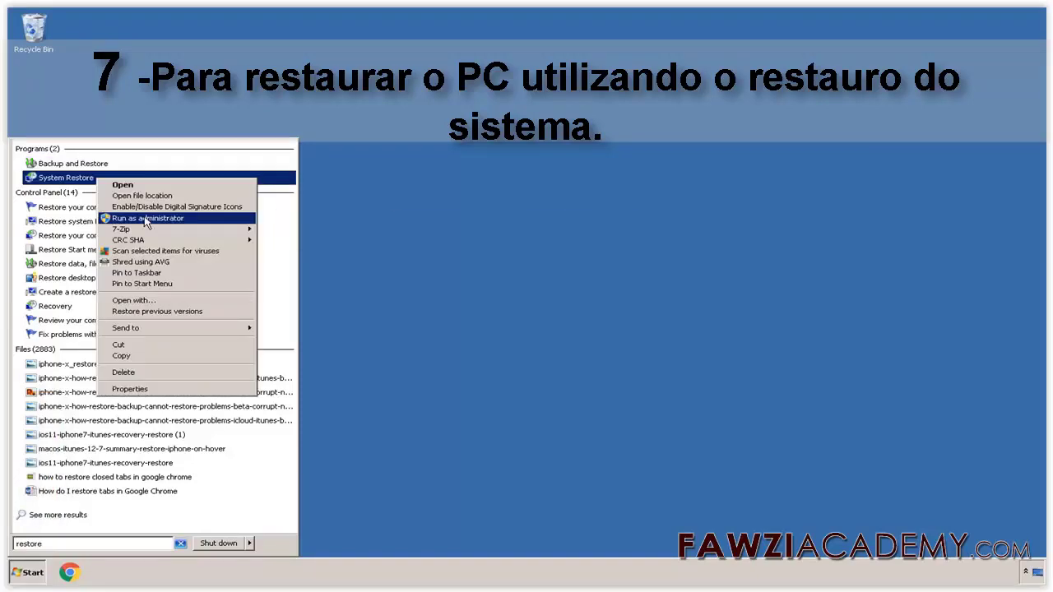
left_click(146, 219)
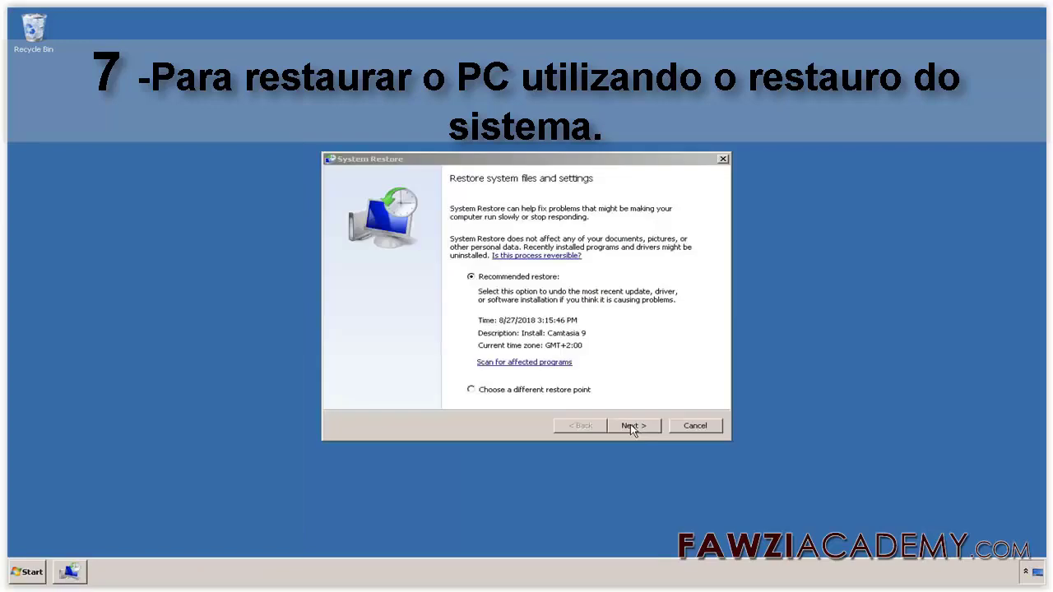
Choose a different restore point, show more restore points, and scan the Camtasia 2018 uninstall point for affected programs.
left_click(471, 390)
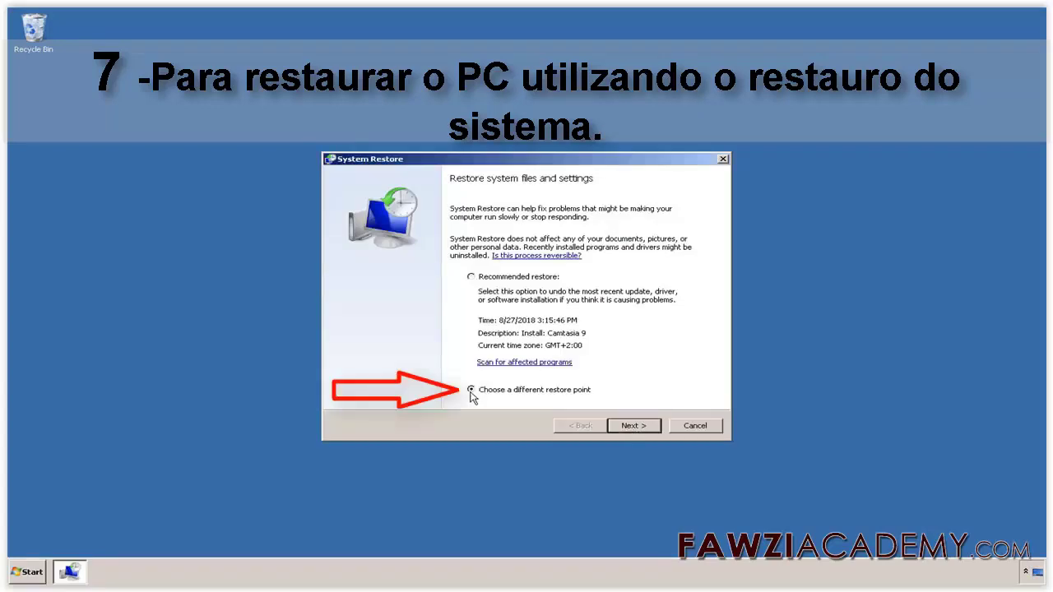
left_click(633, 426)
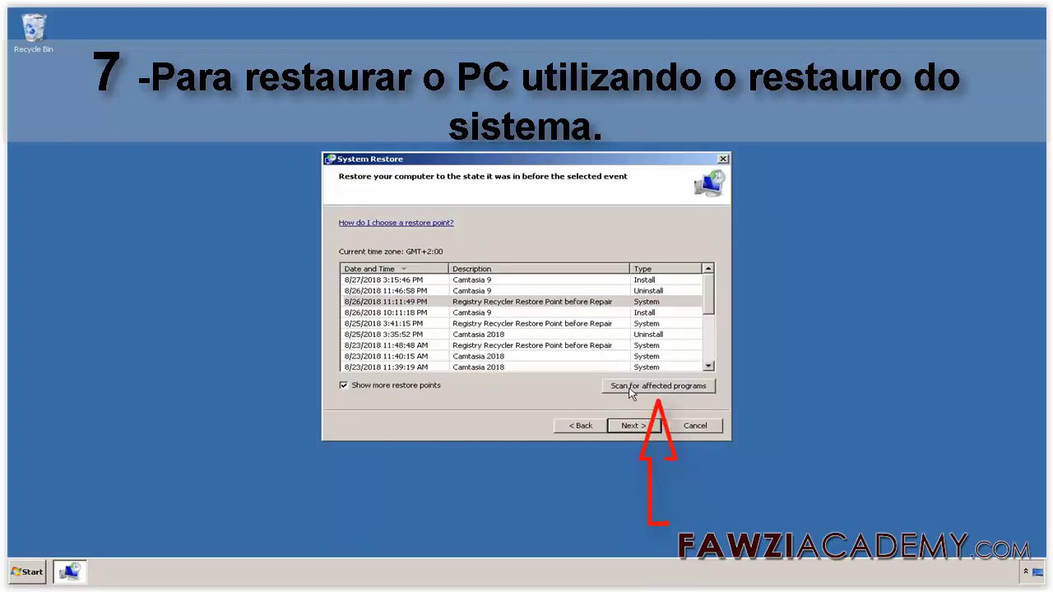
left_click(632, 386)
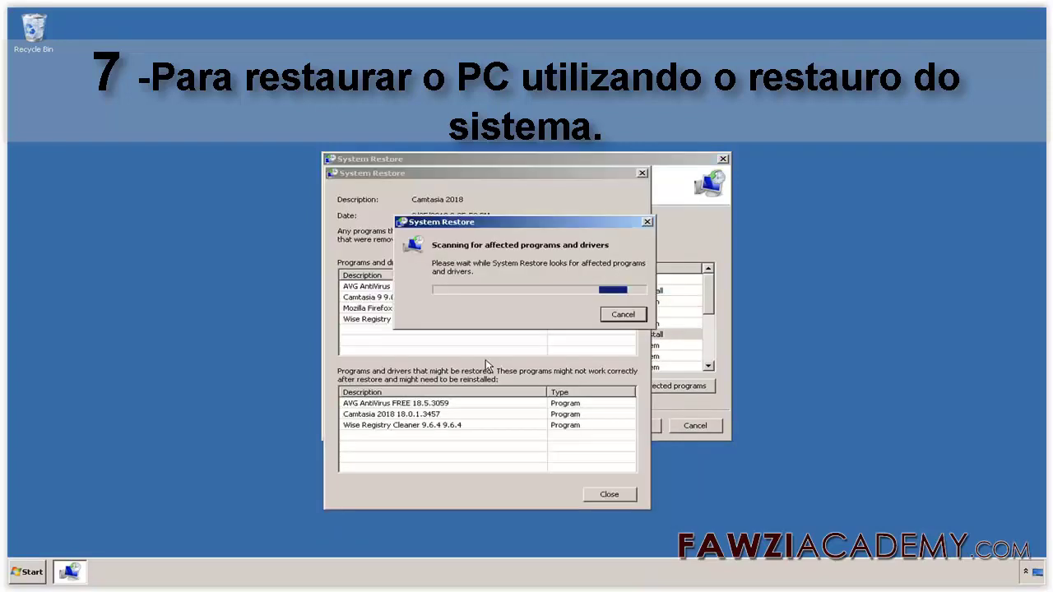